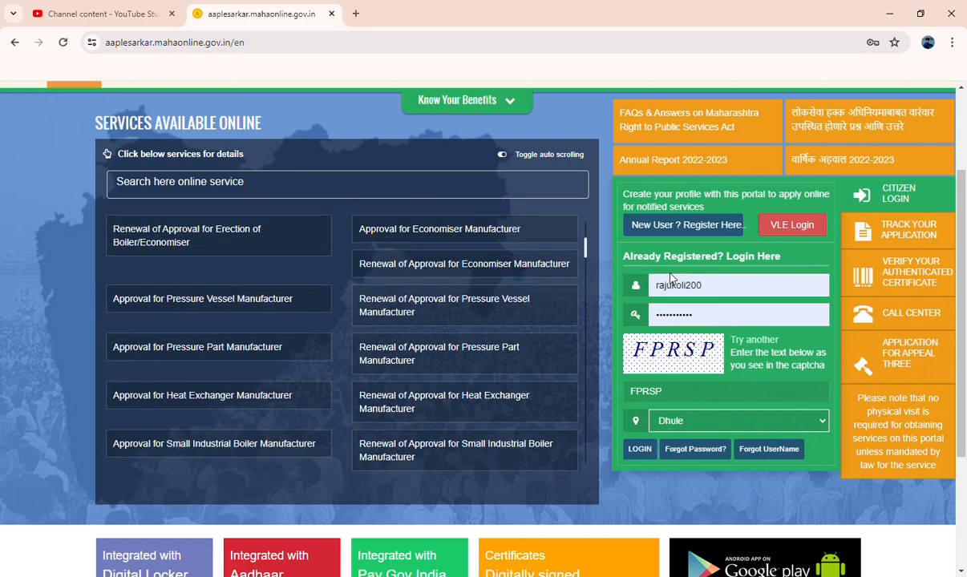
- Sign in to the citizen account using the pre-filled credentials, captcha and Dhule district
scroll(650, 270, up, 2)
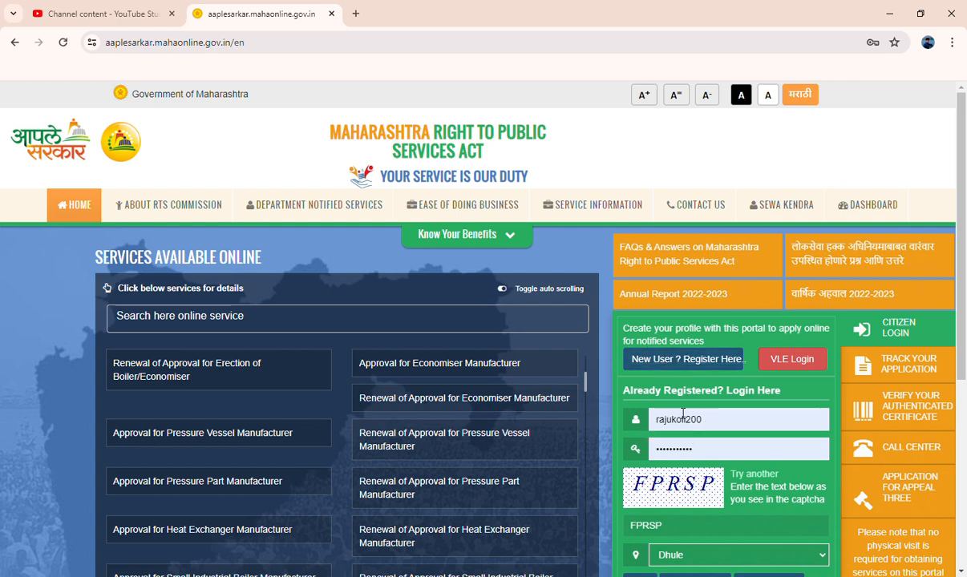
scroll(667, 437, down, 2)
scroll(666, 437, down, 1)
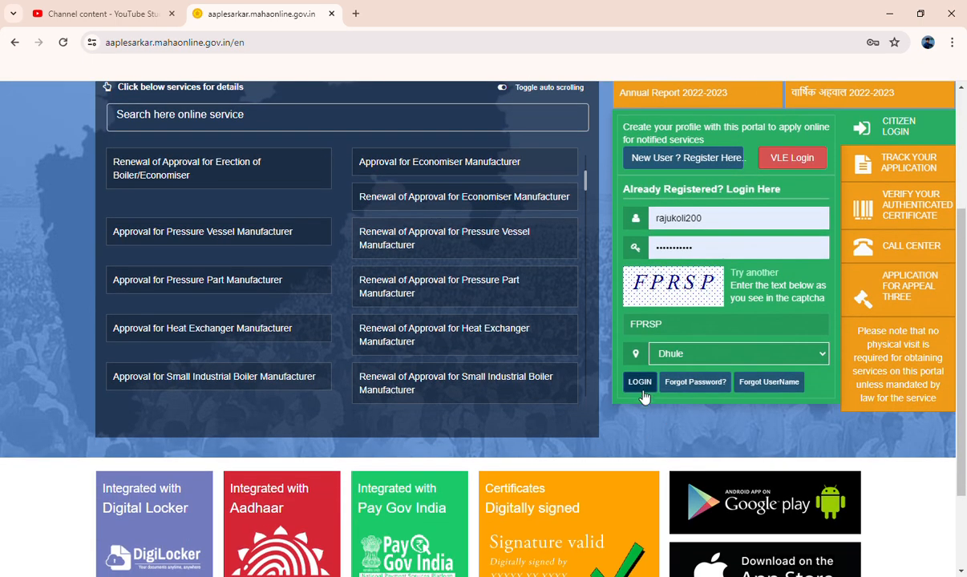
click(639, 384)
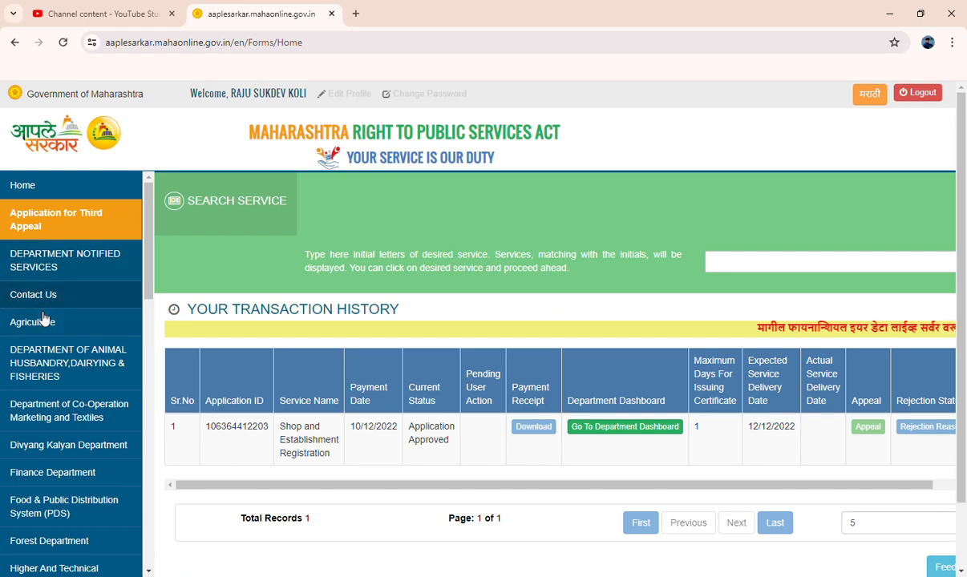
- Open 'Rural Development and Panchayat Raj Department' from the left department sidebar
scroll(48, 322, down, 4)
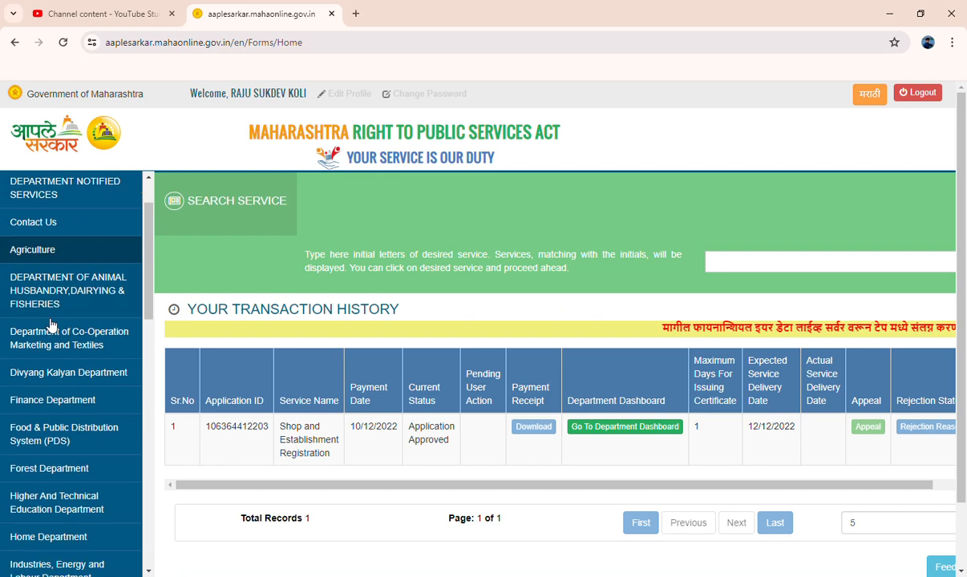
scroll(73, 367, down, 5)
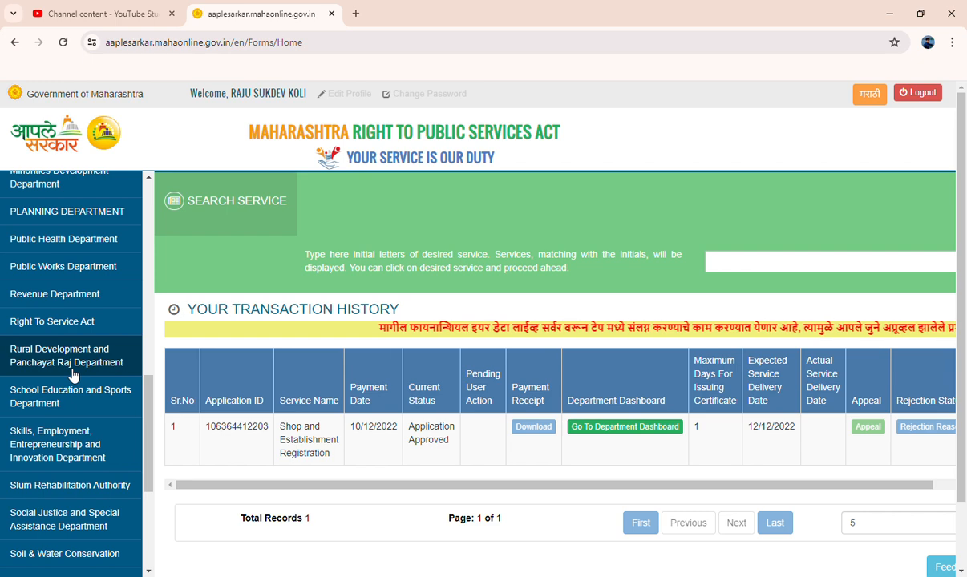
click(77, 364)
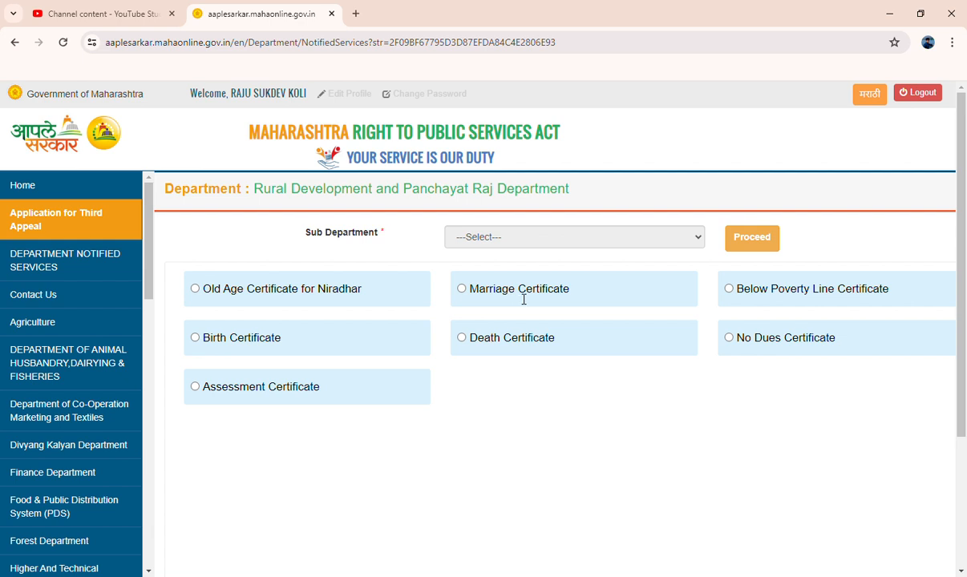
- Select the Marriage Certificate service, proceed, and open its applicant details form
click(461, 290)
click(759, 250)
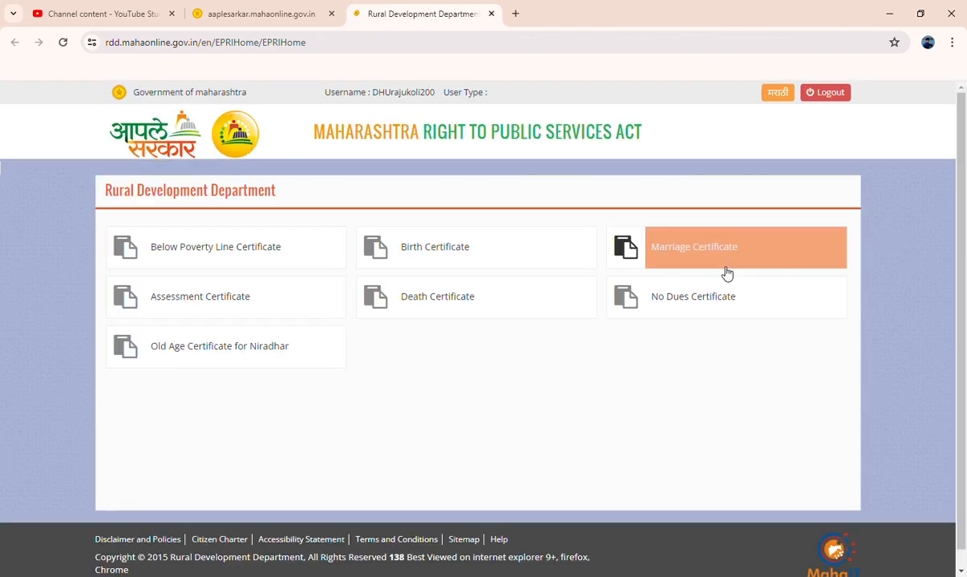
click(666, 255)
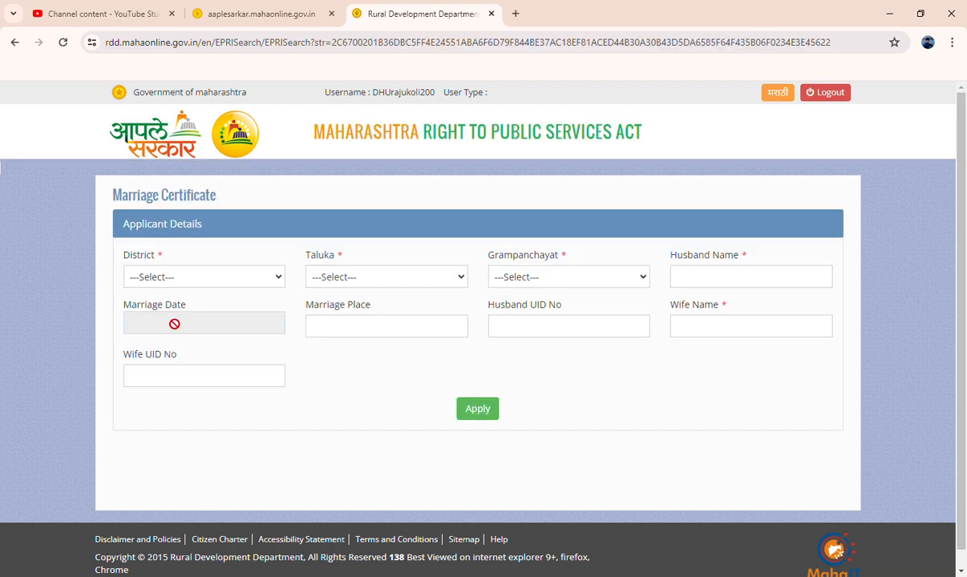
- Set District to Dhule, Taluka to Shirpur and Grampanchayat to Gadhaddeo
click(175, 277)
click(169, 424)
click(337, 281)
click(347, 343)
click(577, 279)
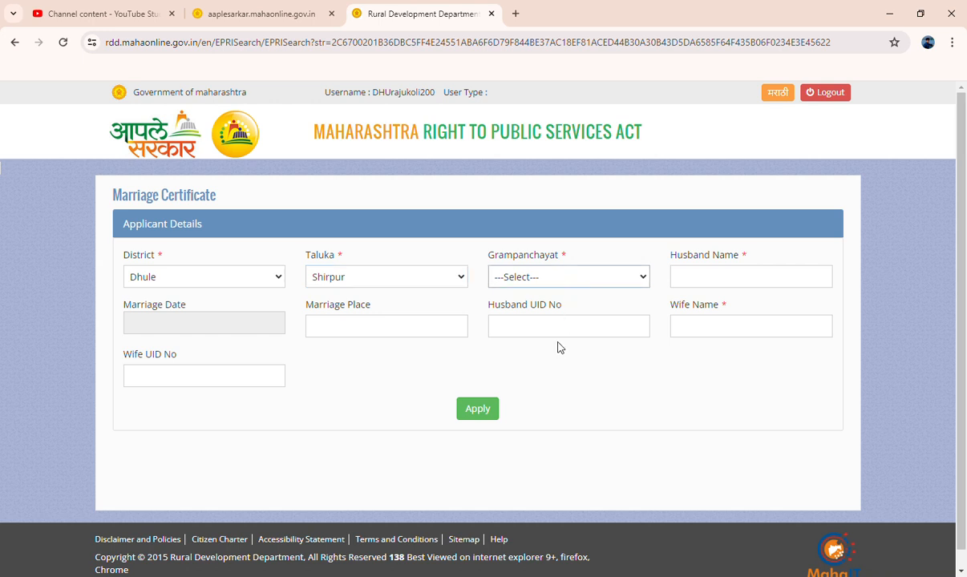
click(492, 397)
- Enter the husband's name, then move on to the marriage date and place fields
click(703, 290)
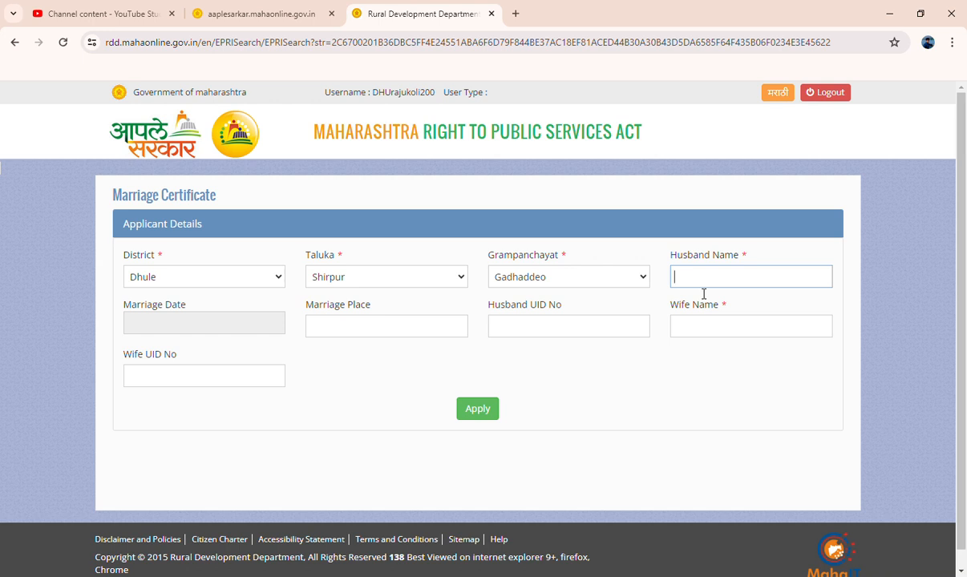
click(186, 331)
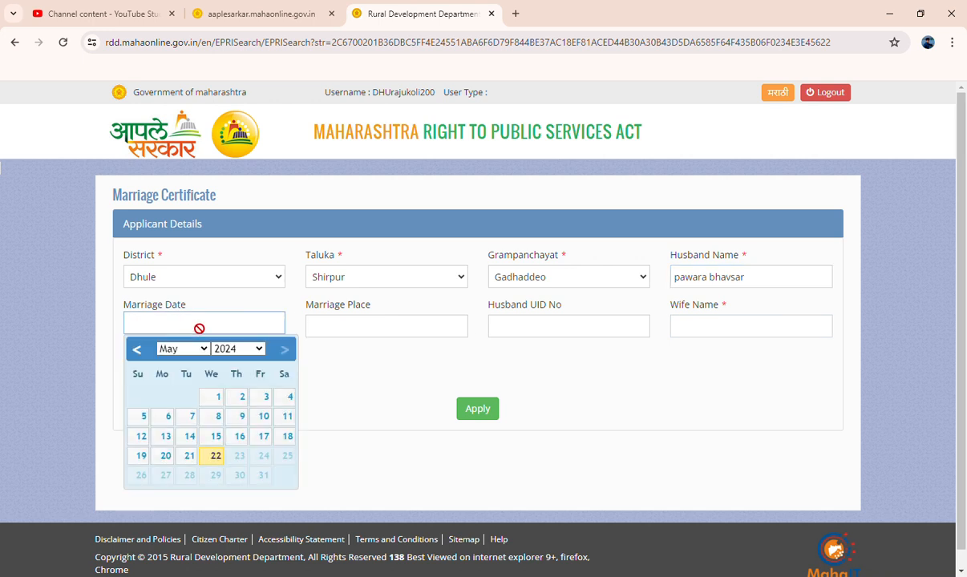
click(308, 326)
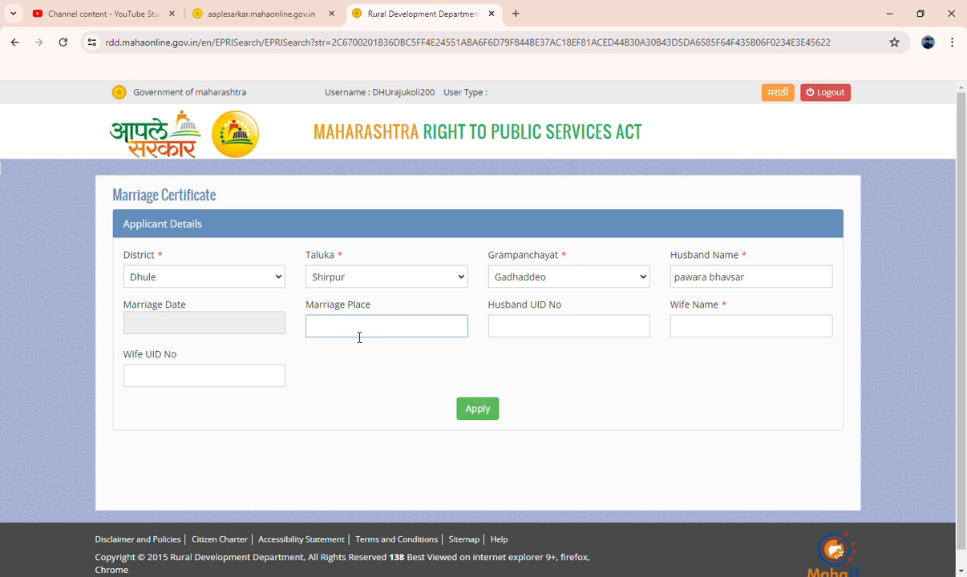
- Enter marriage place Gadhaddeo and the husband's UID number
text(dhaddeo)
click(522, 333)
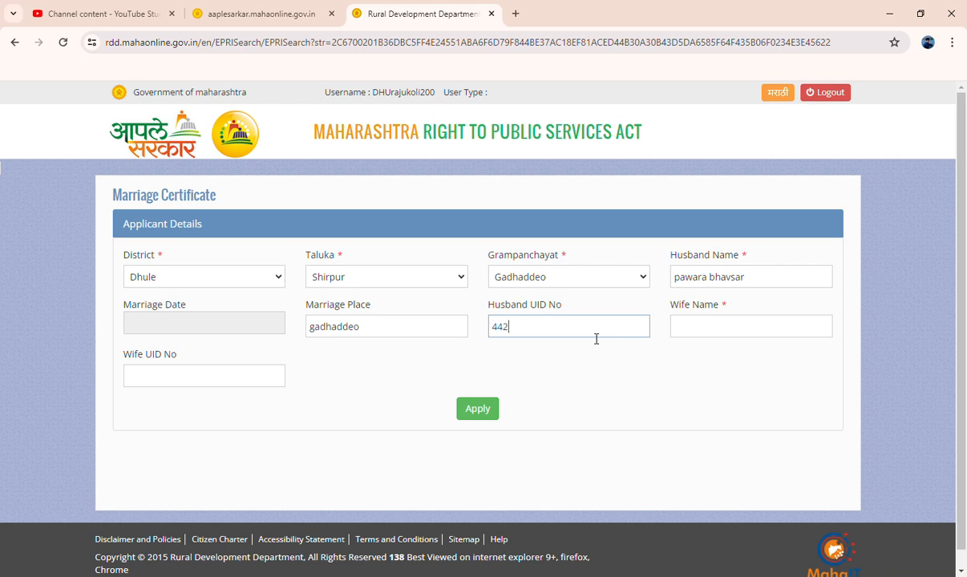
- Enter the wife's name and UID number, then apply, triggering a missing marriage date warning
click(702, 325)
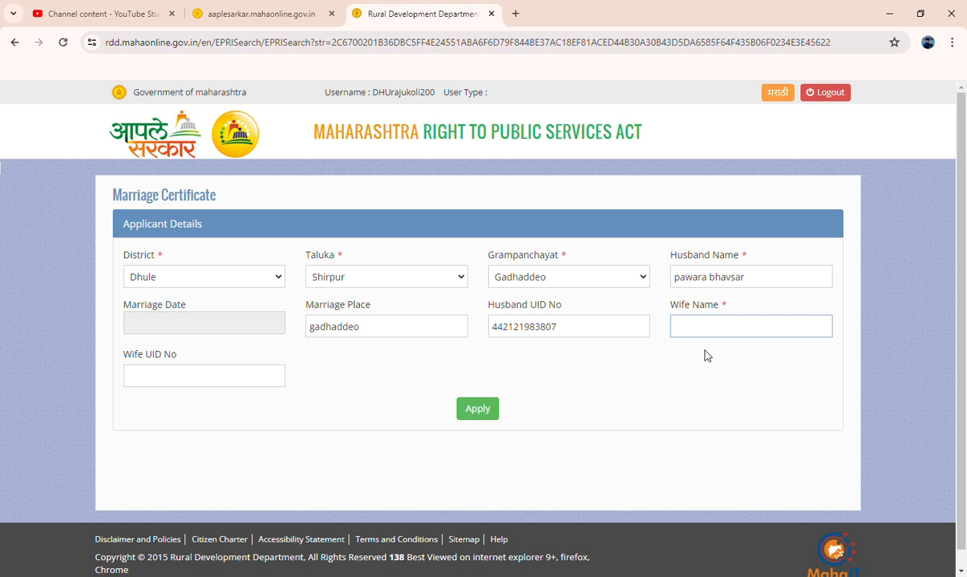
click(178, 380)
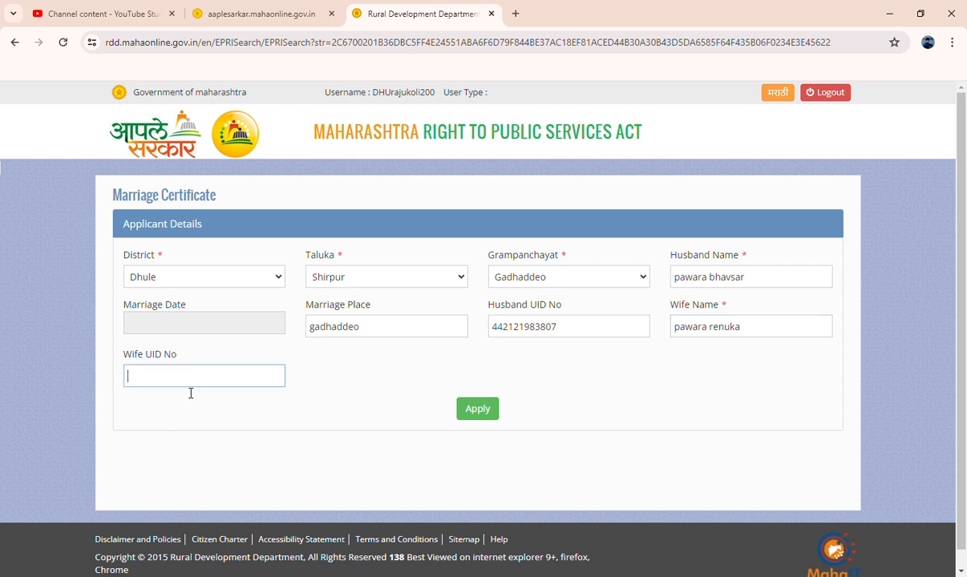
click(478, 411)
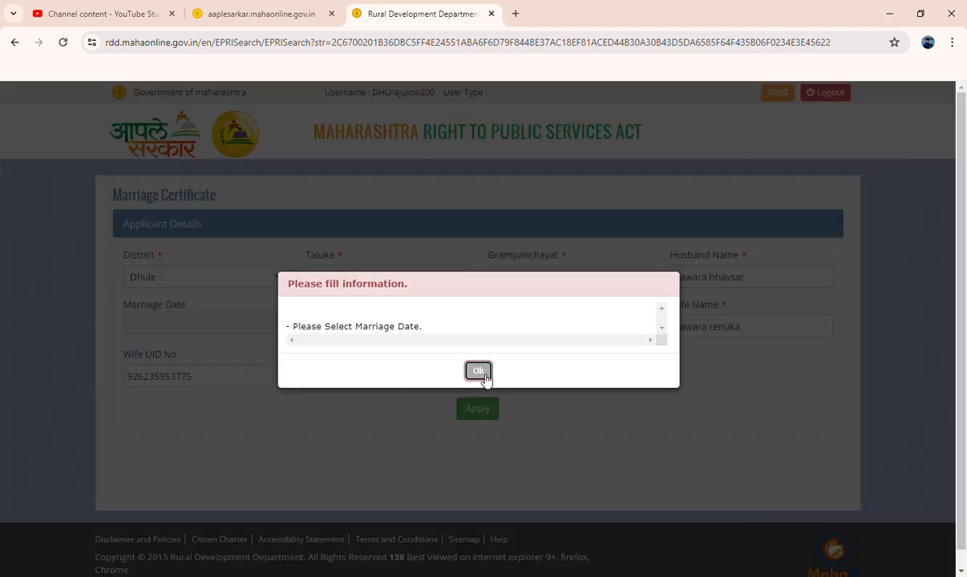
- Dismiss the warning, set the marriage date to 01/03/2024, and resubmit the application
click(480, 372)
click(218, 321)
click(237, 351)
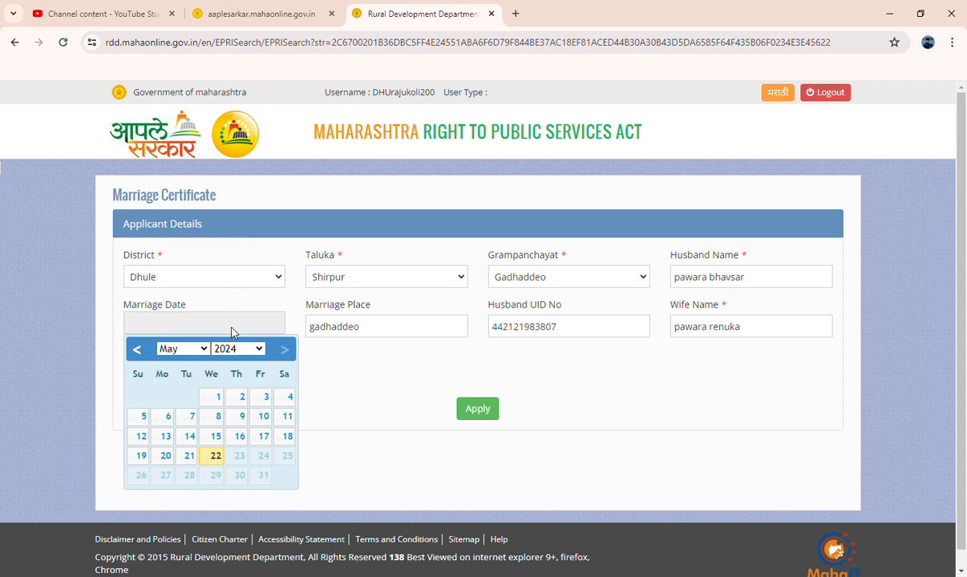
click(227, 347)
click(189, 349)
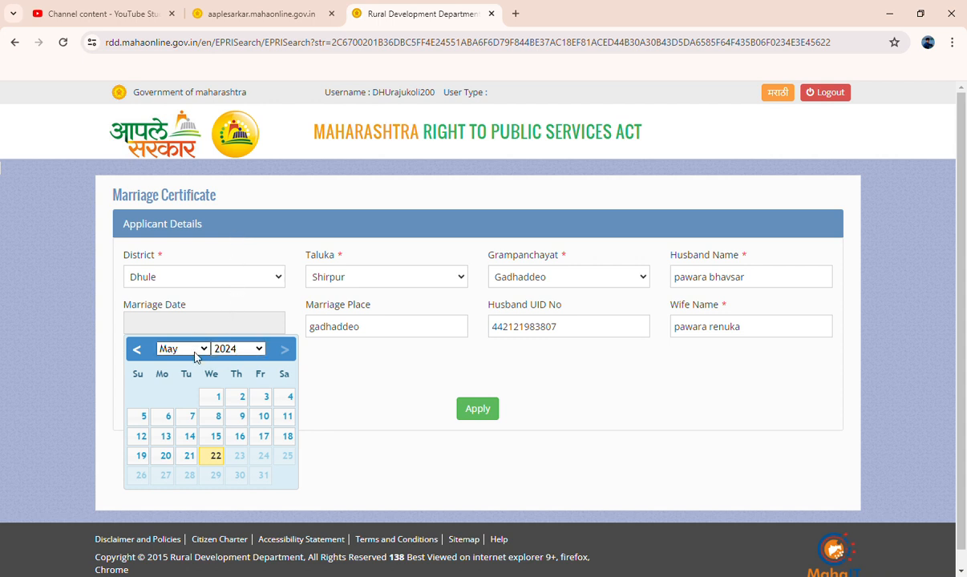
click(185, 394)
click(262, 396)
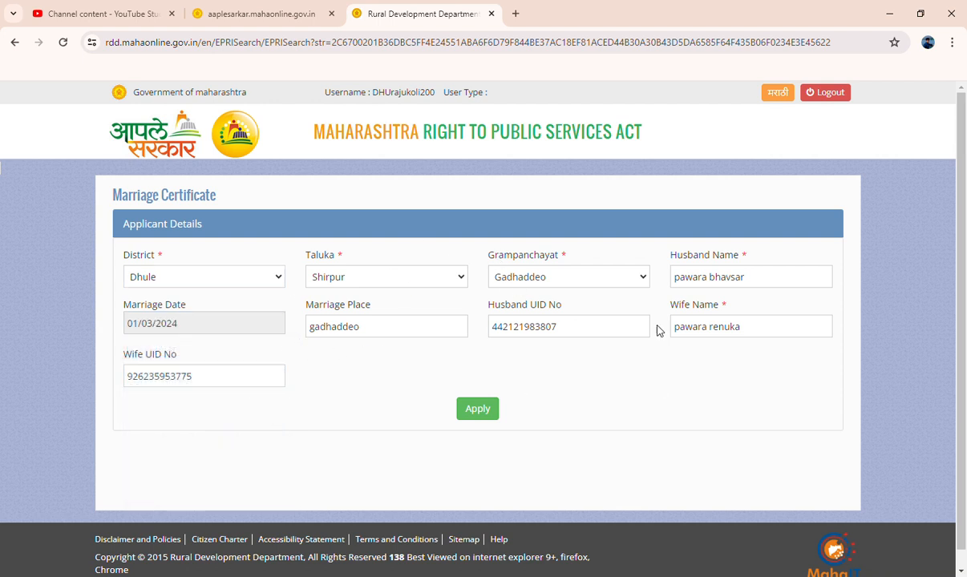
click(477, 410)
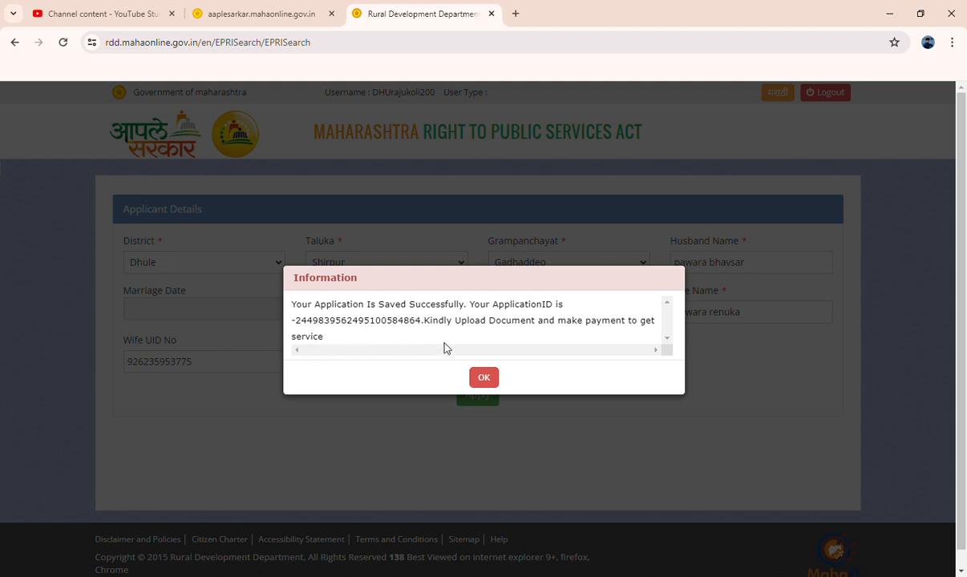
- Close the Information dialog and review the spouse photo requirements (JPEG/PDF, 75–100 KB) on the upload page
click(485, 385)
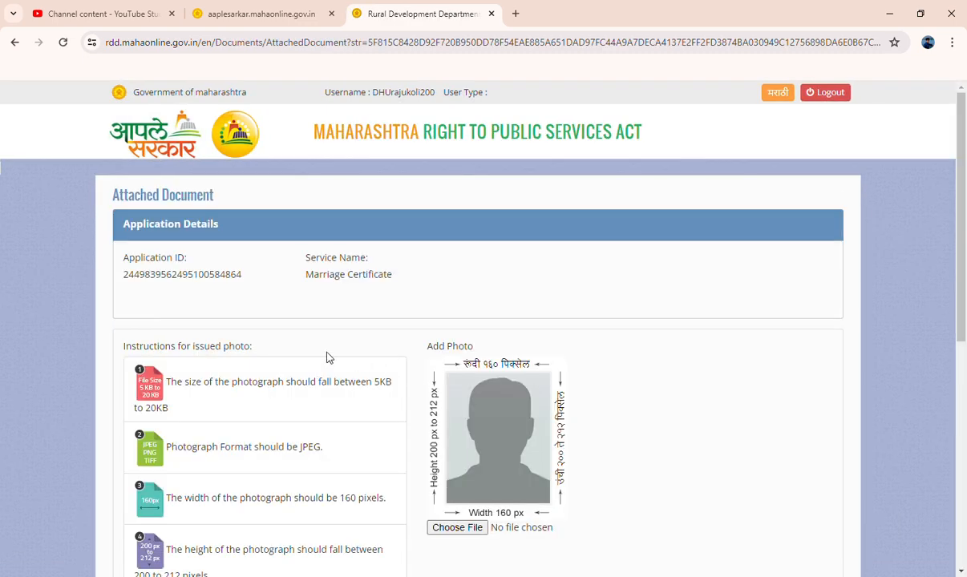
scroll(260, 264, down, 2)
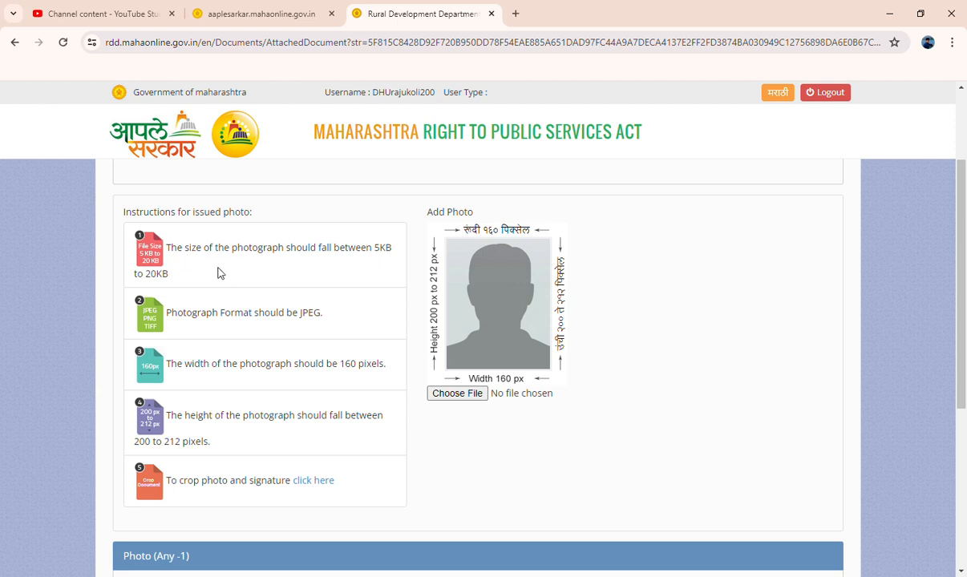
scroll(201, 264, down, 1)
scroll(184, 269, up, 1)
scroll(469, 353, up, 1)
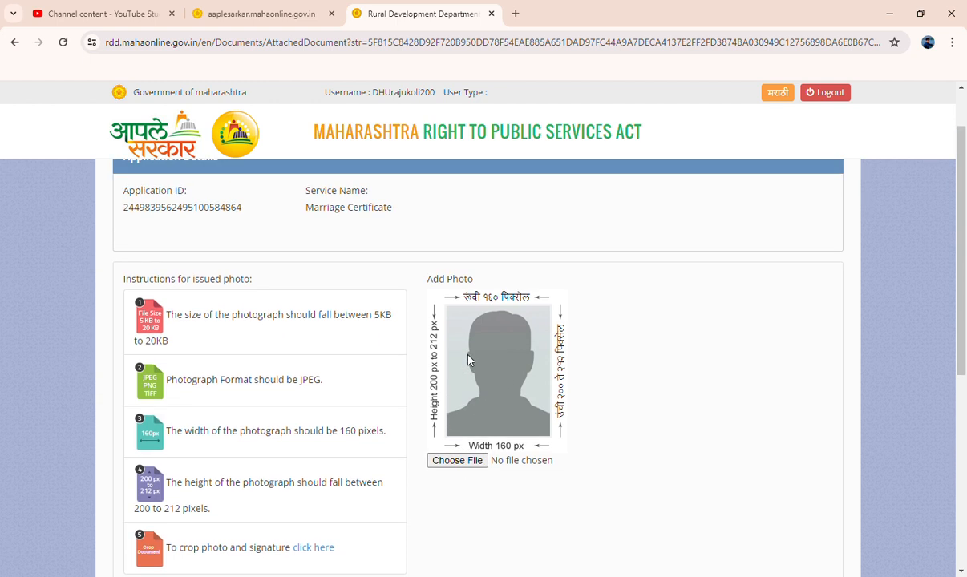
scroll(493, 355, down, 1)
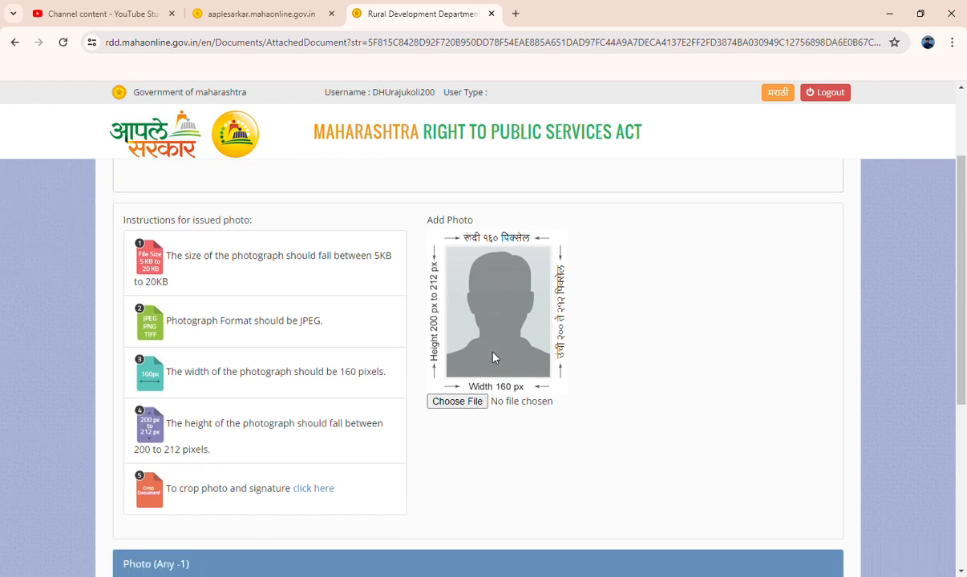
scroll(485, 359, up, 1)
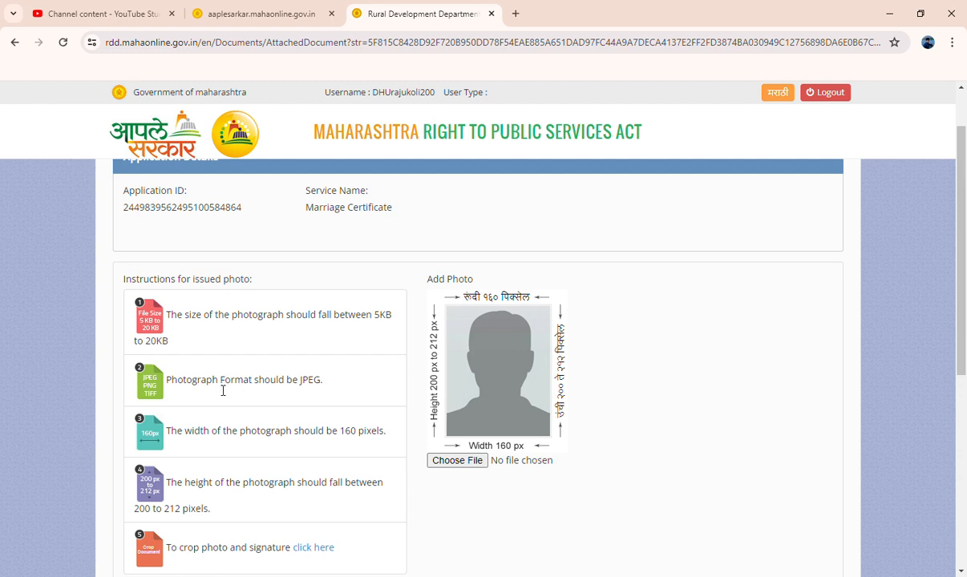
scroll(208, 323, down, 2)
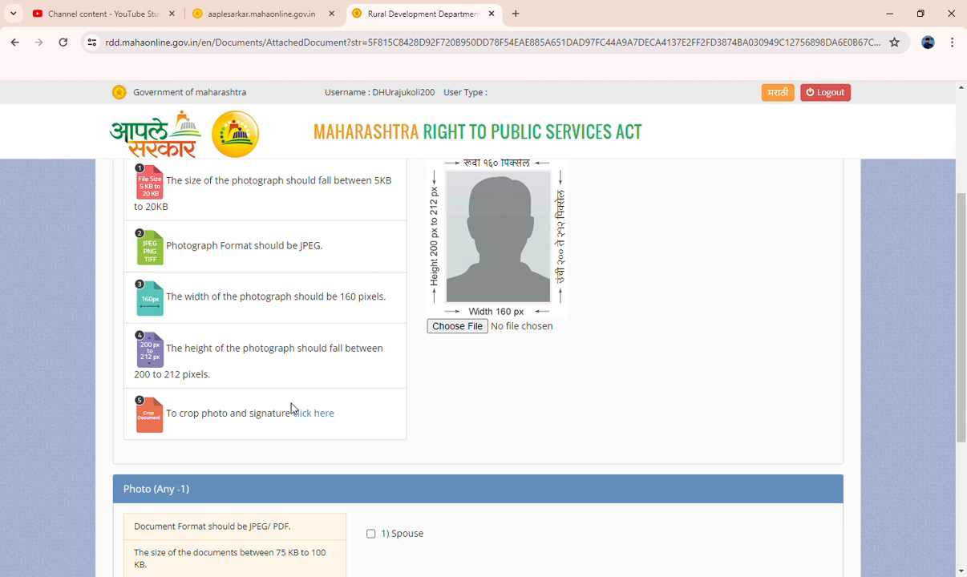
scroll(290, 382, up, 1)
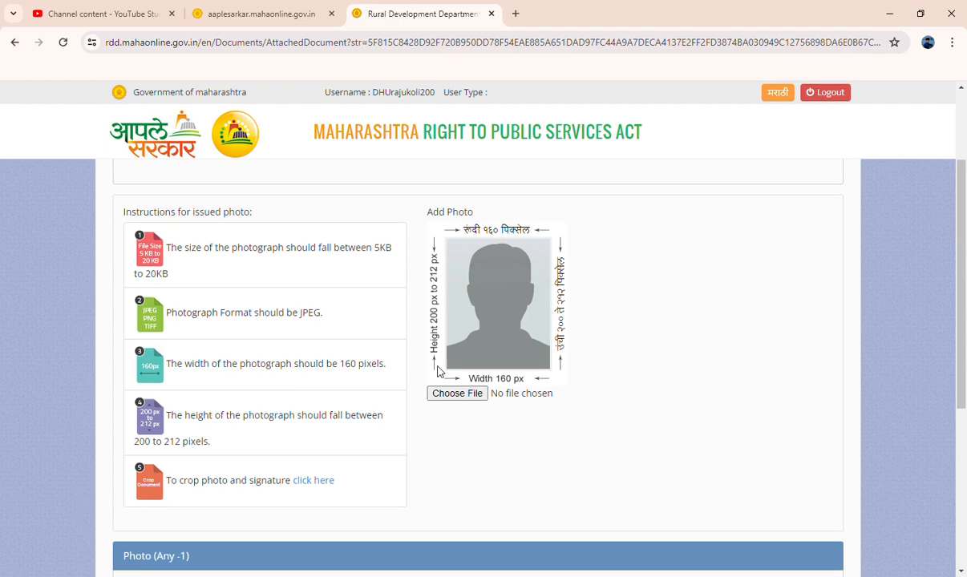
scroll(481, 352, down, 3)
scroll(481, 353, up, 3)
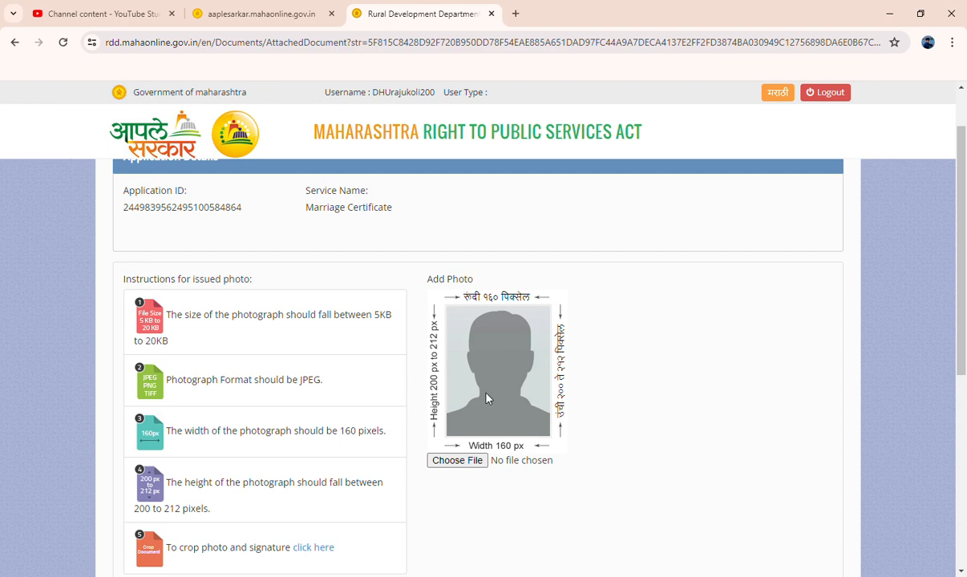
scroll(478, 400, down, 3)
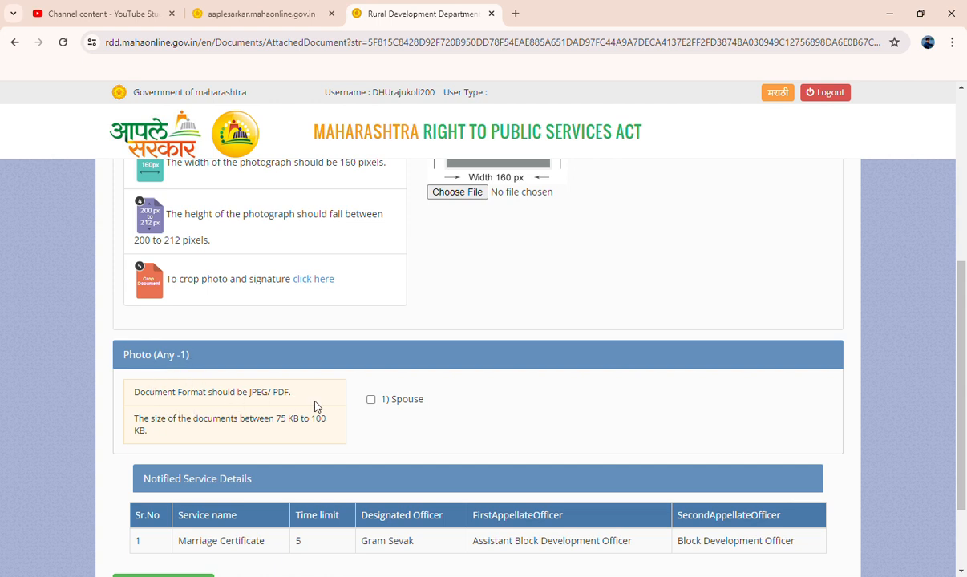
scroll(315, 405, down, 1)
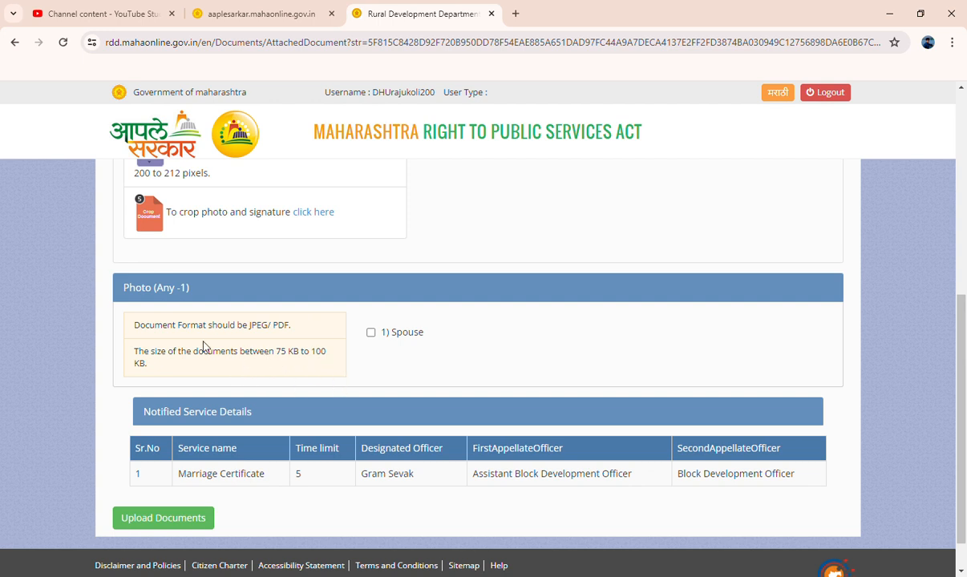
scroll(248, 335, down, 1)
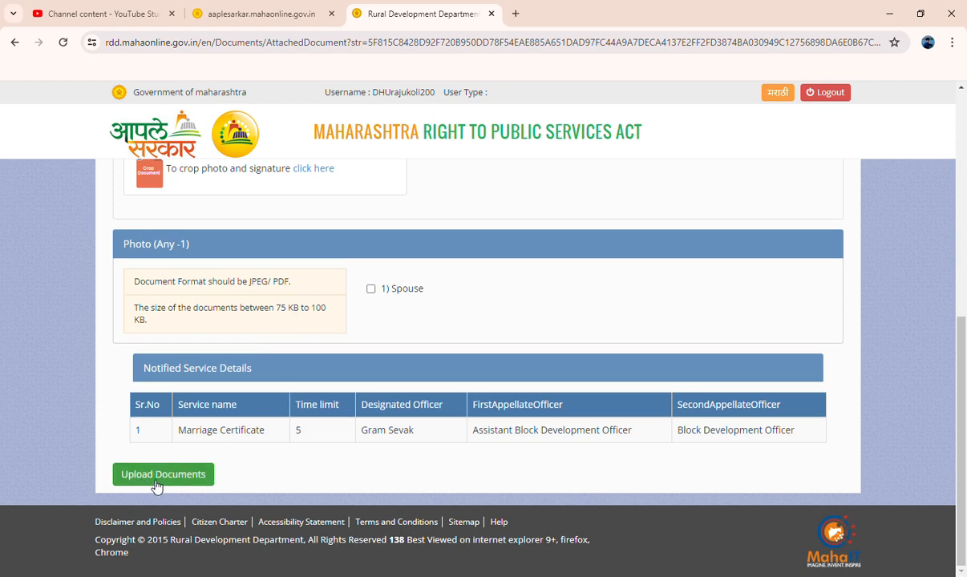
click(157, 481)
click(472, 372)
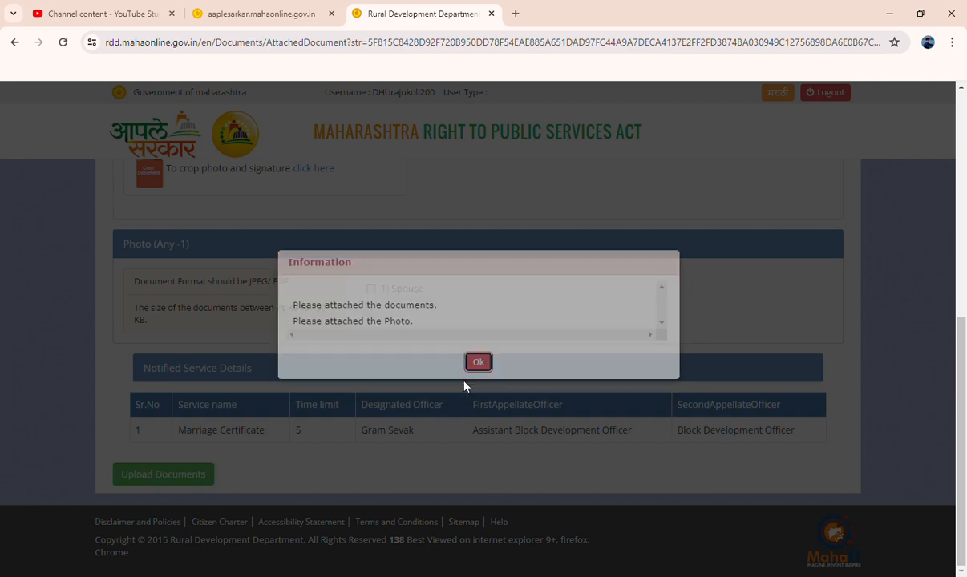
scroll(233, 441, up, 3)
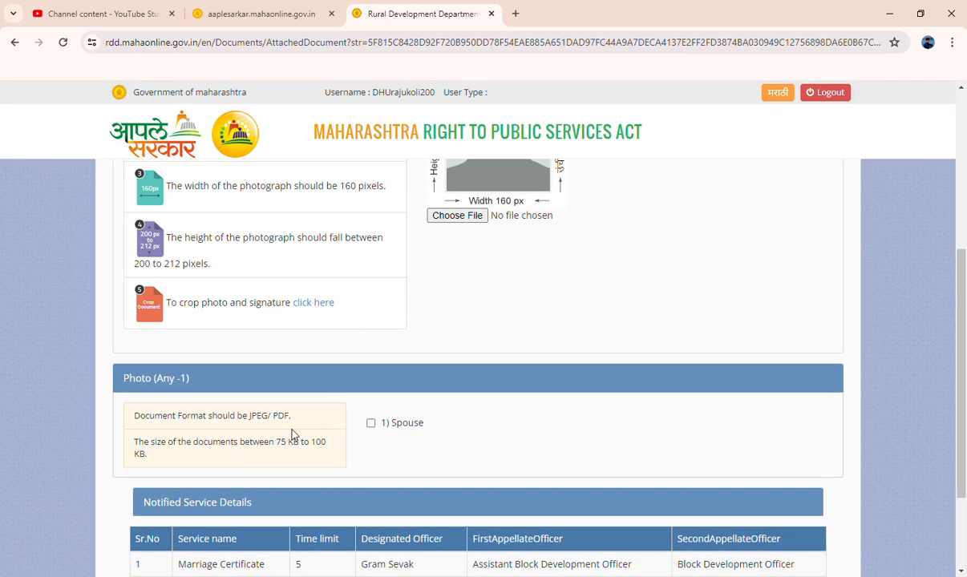
scroll(469, 399, up, 3)
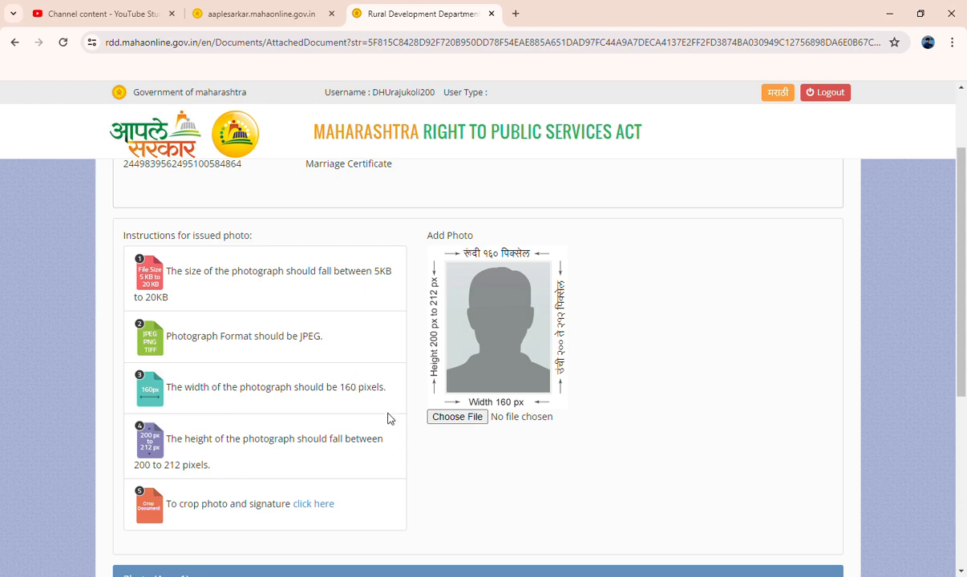
scroll(389, 416, up, 2)
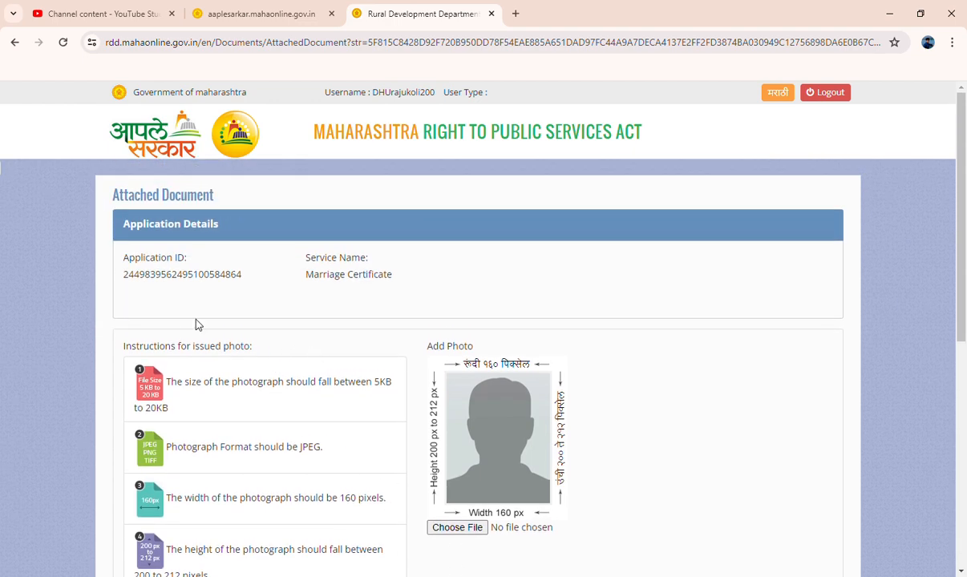
scroll(297, 367, down, 3)
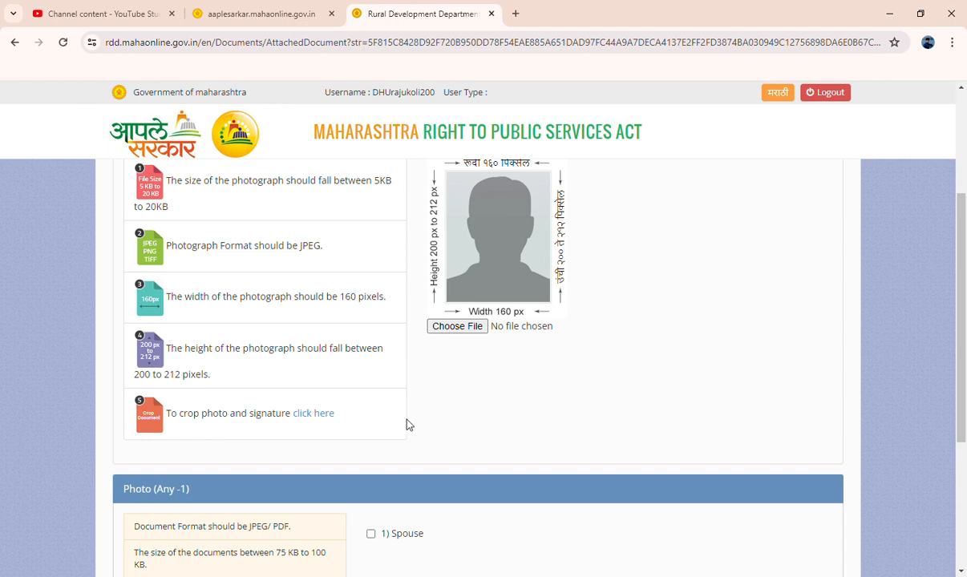
scroll(407, 423, up, 3)
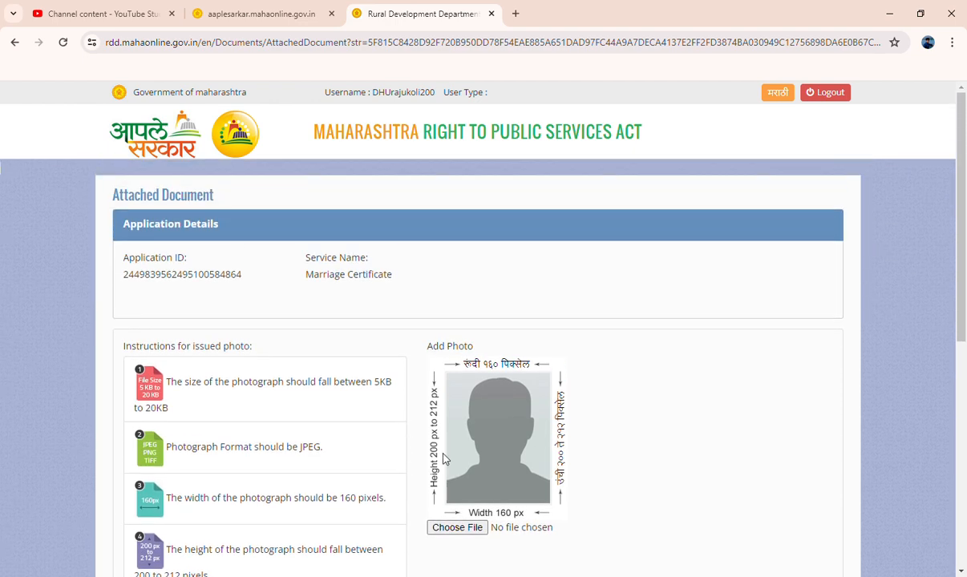